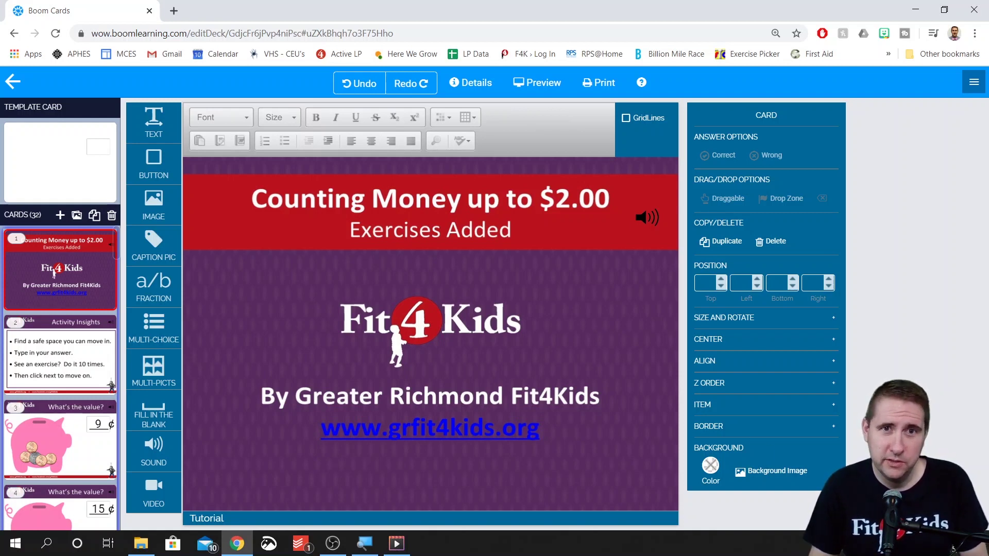
# Step: Open the 9¢ card and examine the drag/drop setting of the uppermost penny
pyautogui.click(47, 428)
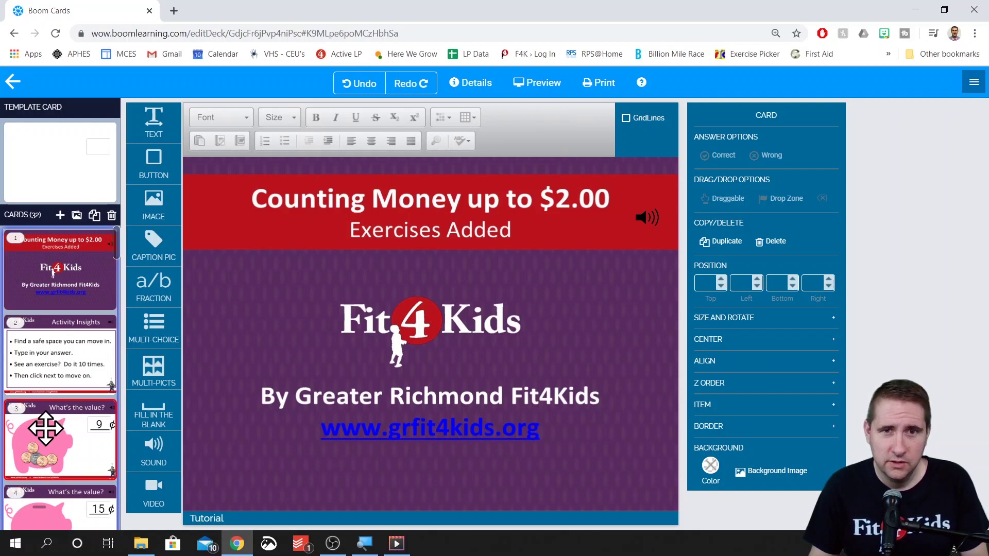
pyautogui.click(269, 399)
pyautogui.click(370, 407)
pyautogui.click(311, 367)
pyautogui.click(260, 389)
pyautogui.click(298, 355)
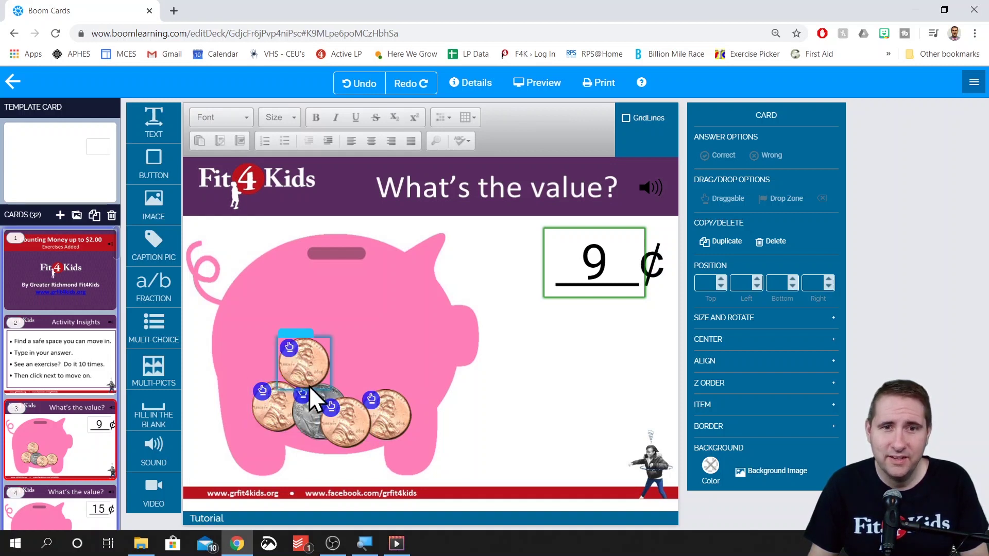
pyautogui.click(301, 368)
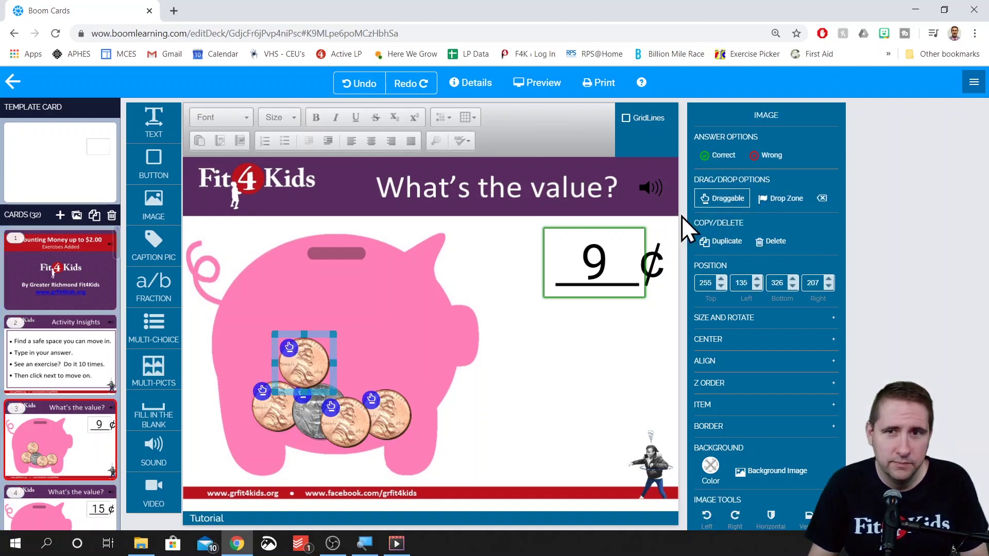
pyautogui.click(237, 352)
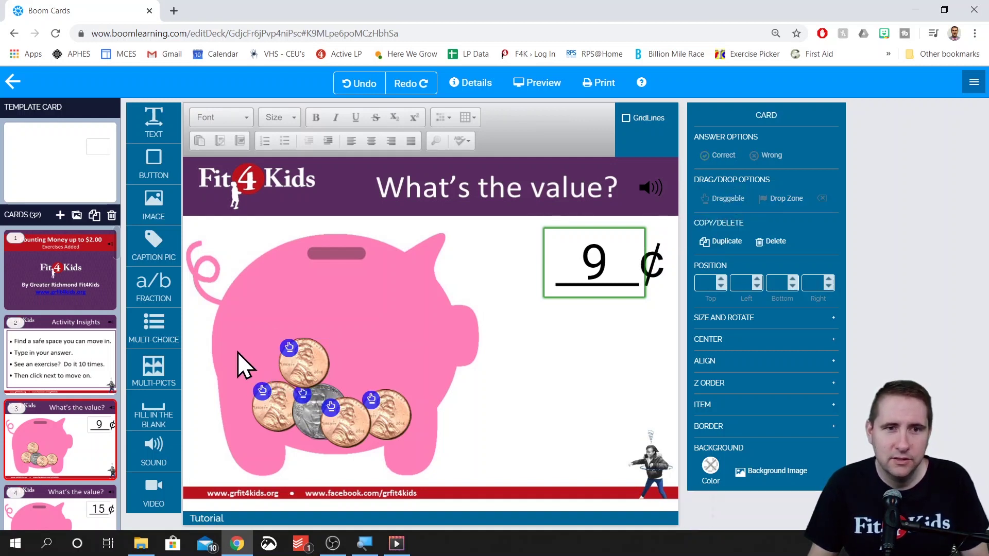
# Step: Preview the 9¢ card, spread the nickel and four pennies into two rows inside the pig, and fill in 9 as the answer
pyautogui.click(535, 83)
pyautogui.moveTo(327, 357); pyautogui.dragTo(442, 345)
pyautogui.moveTo(324, 397); pyautogui.dragTo(255, 309)
pyautogui.moveTo(298, 391); pyautogui.dragTo(342, 314)
pyautogui.moveTo(452, 332); pyautogui.dragTo(407, 307)
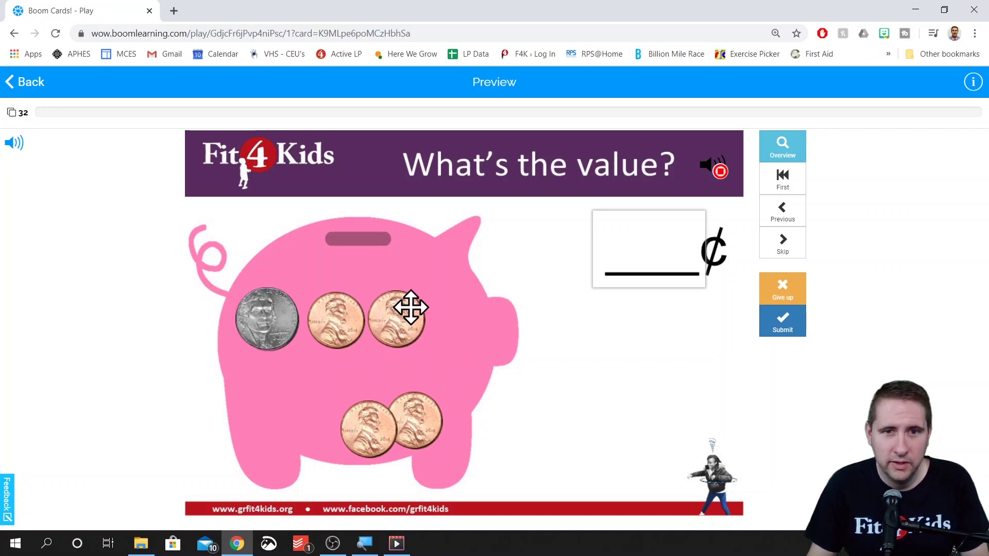
pyautogui.moveTo(379, 424); pyautogui.dragTo(339, 382)
pyautogui.moveTo(420, 446); pyautogui.dragTo(396, 386)
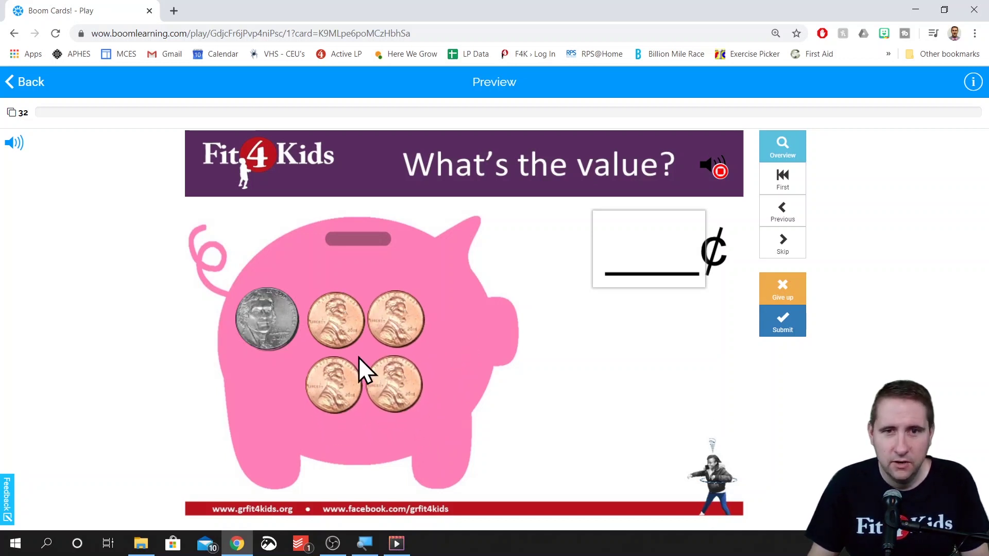
pyautogui.click(637, 235)
pyautogui.write('9')
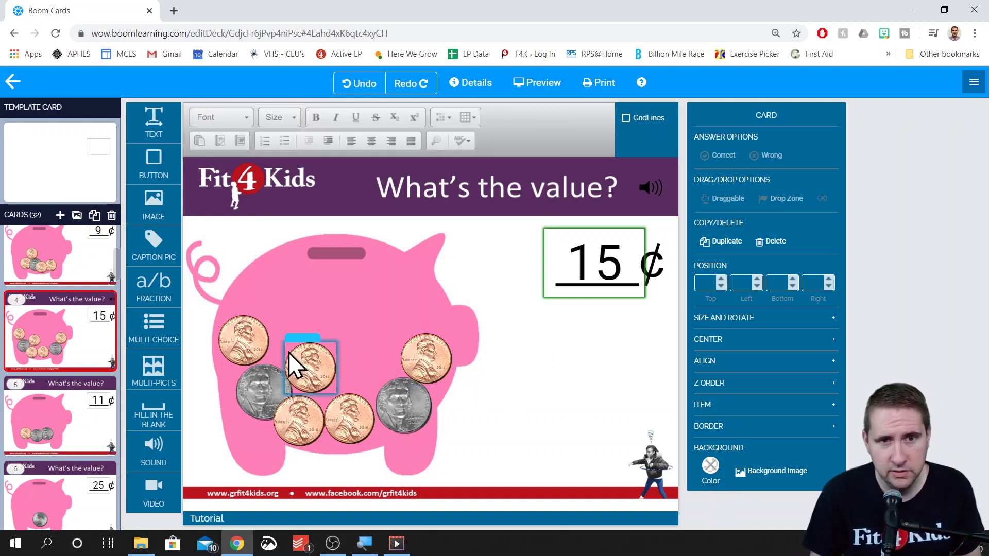
# Step: Make the leftmost penny on the 15¢ card draggable
pyautogui.click(246, 354)
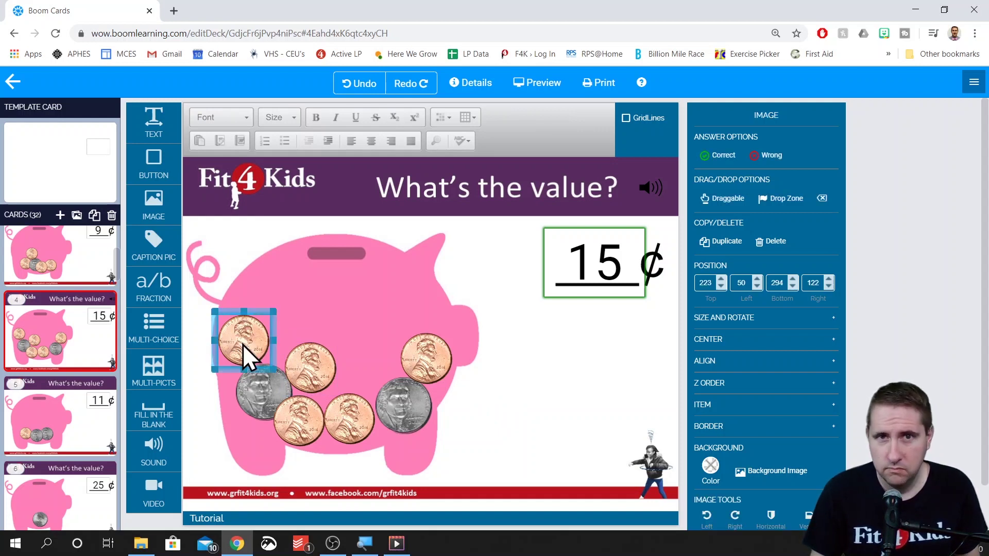
pyautogui.click(716, 199)
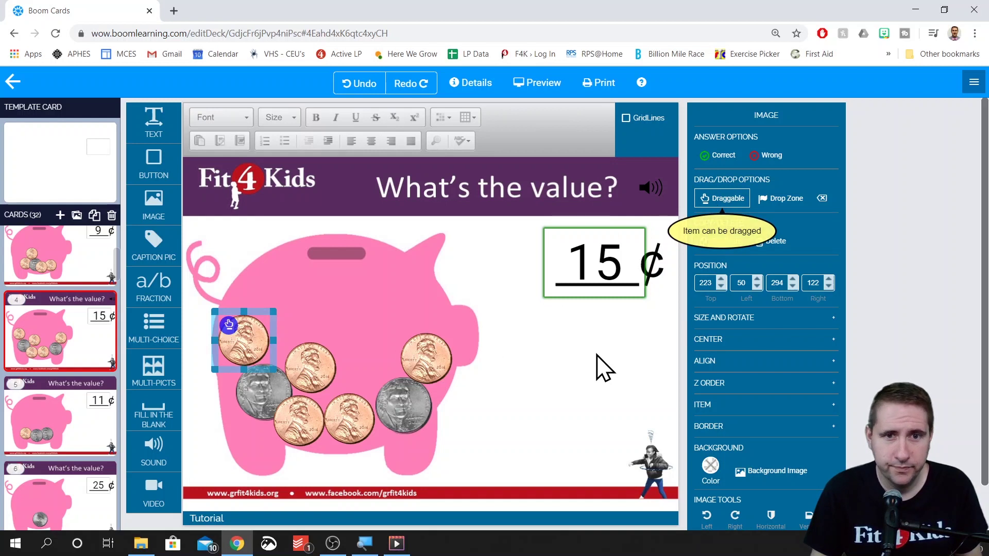
pyautogui.click(593, 368)
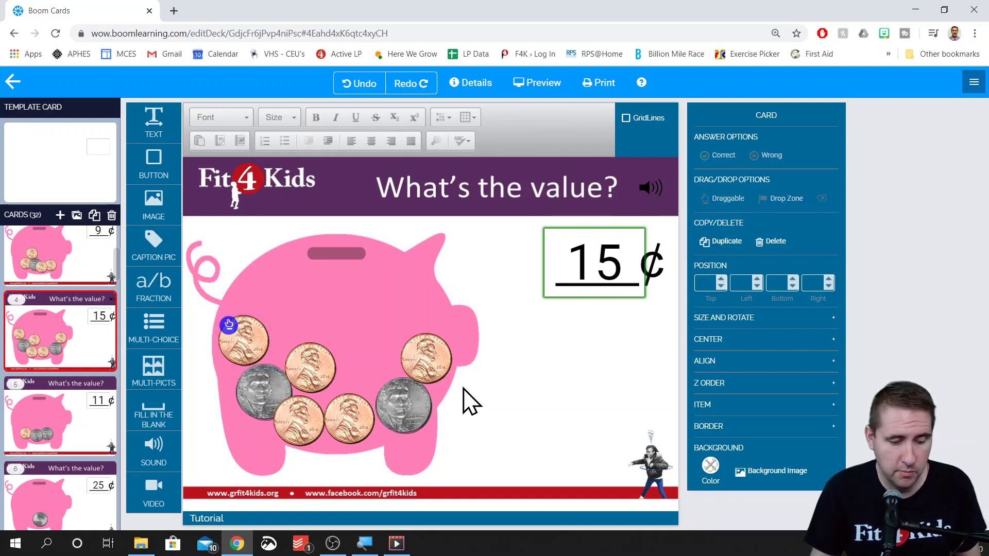
# Step: Select the remaining four pennies and two nickels on the 15¢ card together and make them draggable
pyautogui.click(310, 379)
pyautogui.keyDown('shift'); pyautogui.click(255, 406); pyautogui.keyUp('shift')
pyautogui.keyDown('shift'); pyautogui.click(286, 418); pyautogui.keyUp('shift')
pyautogui.keyDown('shift'); pyautogui.click(350, 413); pyautogui.keyUp('shift')
pyautogui.keyDown('shift'); pyautogui.click(401, 400); pyautogui.keyUp('shift')
pyautogui.keyDown('shift'); pyautogui.click(431, 357); pyautogui.keyUp('shift')
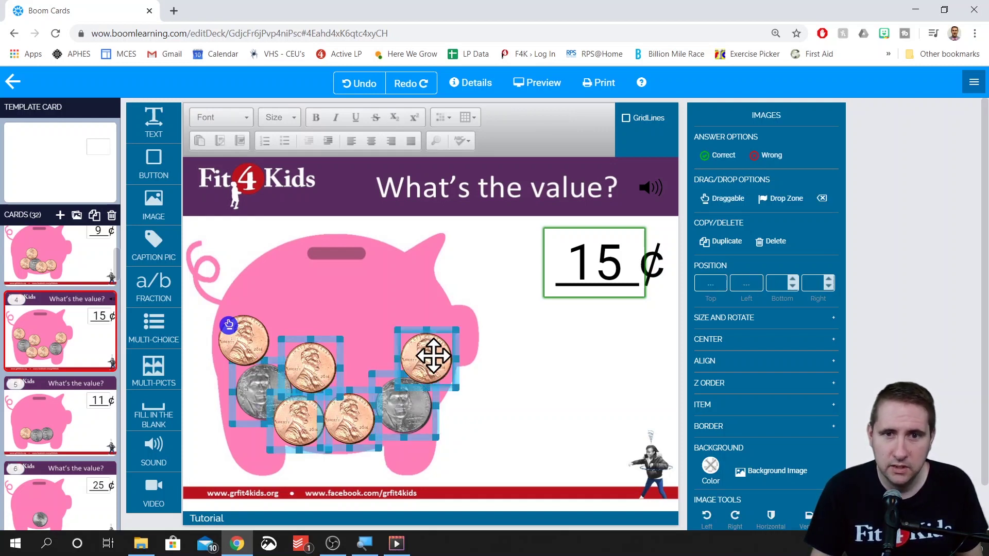
pyautogui.click(735, 199)
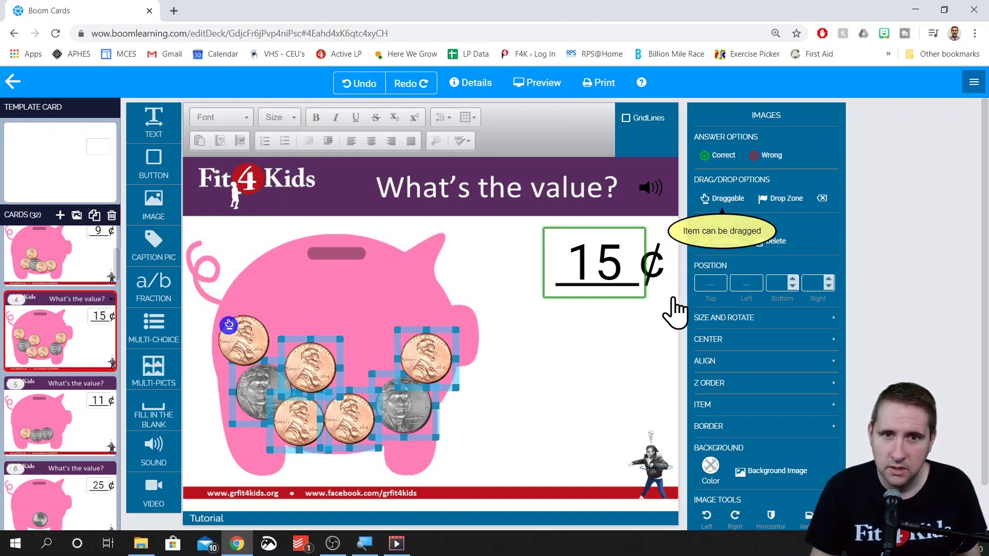
pyautogui.click(530, 386)
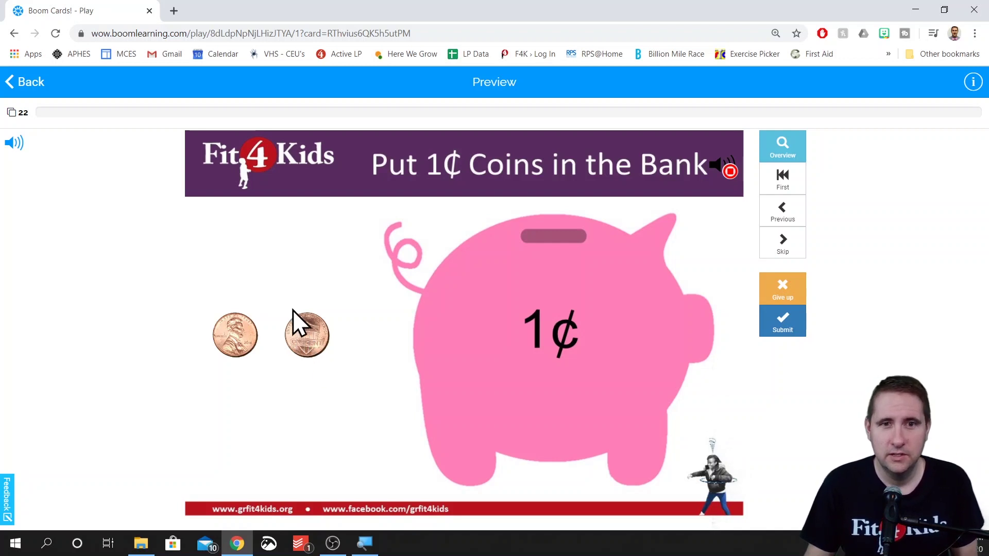
# Step: Test the two-coin "Put 1¢ Coins in the Bank" card by moving both pennies into the pig and submitting the answer
pyautogui.moveTo(308, 336); pyautogui.dragTo(508, 405)
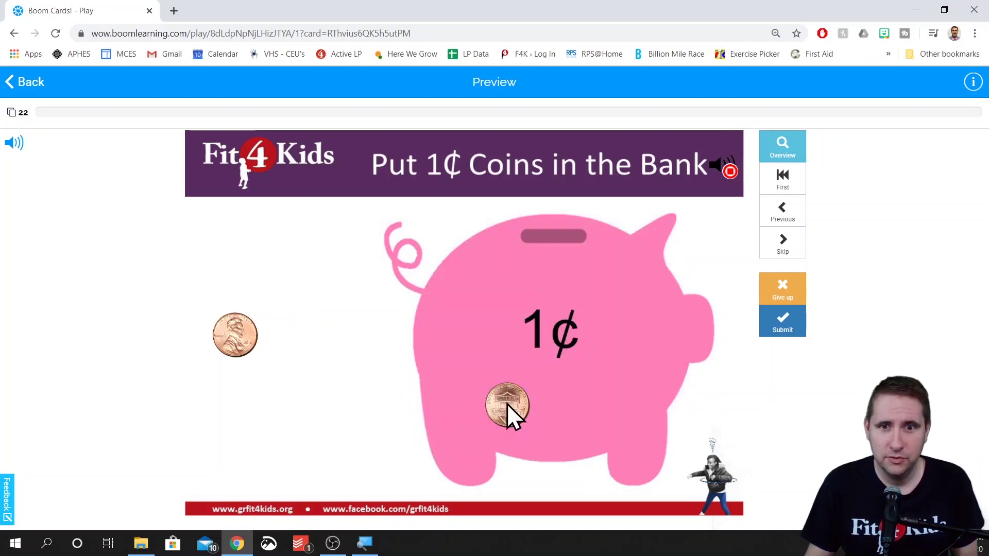
pyautogui.moveTo(246, 335); pyautogui.dragTo(507, 333)
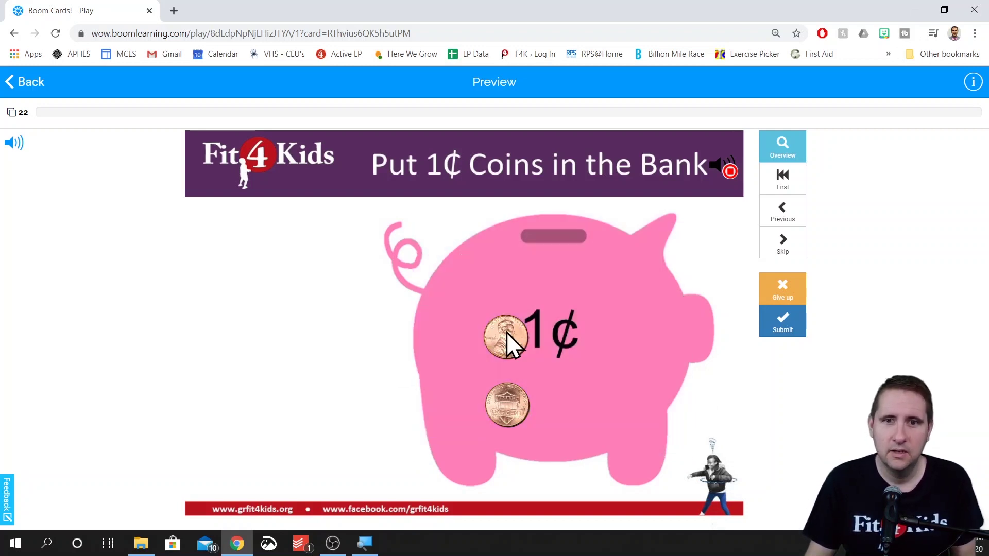
pyautogui.click(789, 322)
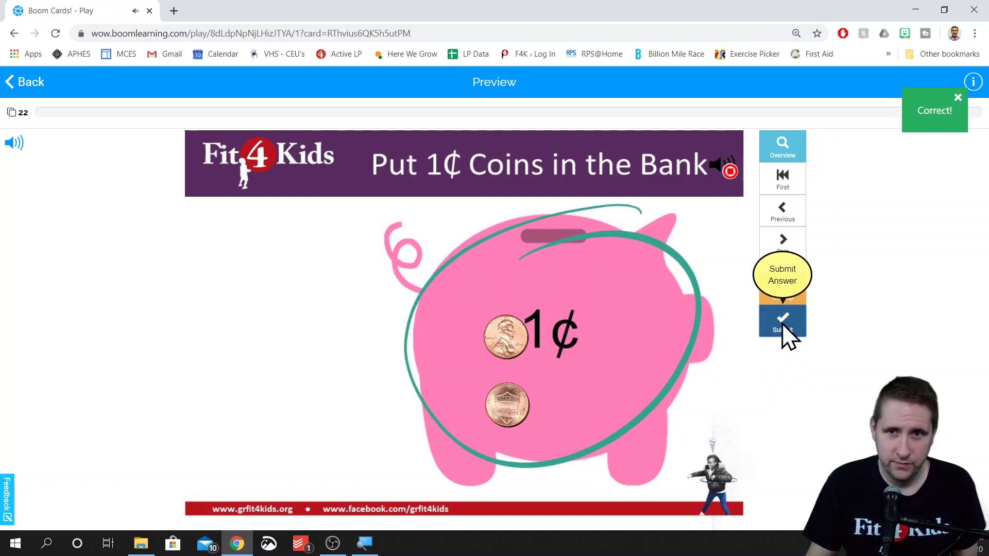
pyautogui.click(723, 168)
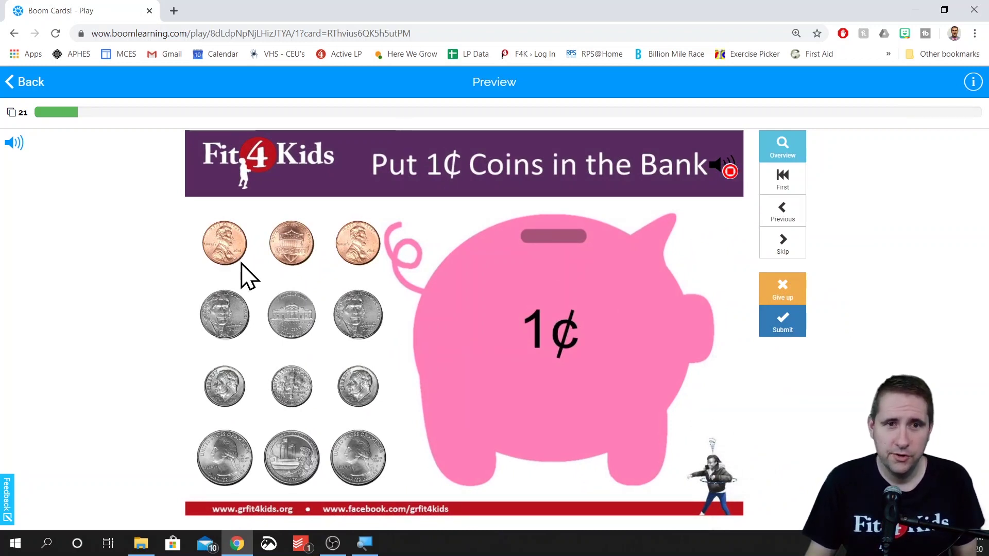
# Step: Test wrong answers on the twelve-coin 1¢ card by submitting one penny alone, and again with two dimes added
pyautogui.moveTo(223, 239); pyautogui.dragTo(478, 330)
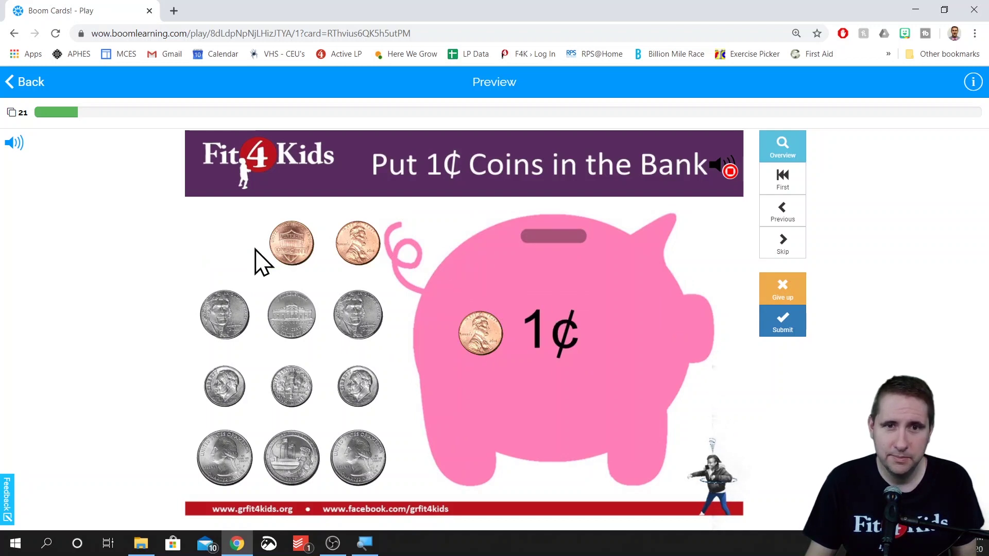
pyautogui.click(779, 332)
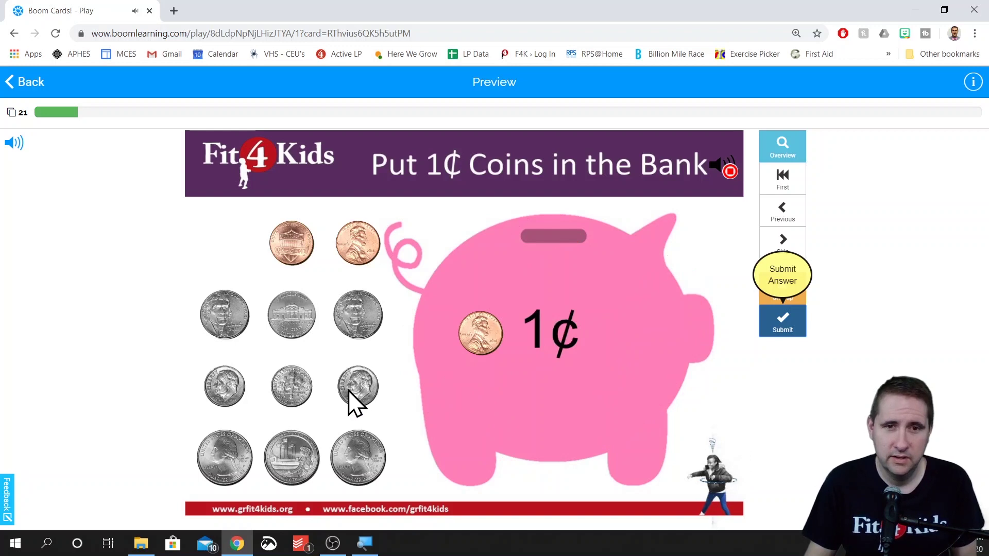
pyautogui.moveTo(350, 404); pyautogui.dragTo(520, 394)
pyautogui.moveTo(292, 386); pyautogui.dragTo(545, 329)
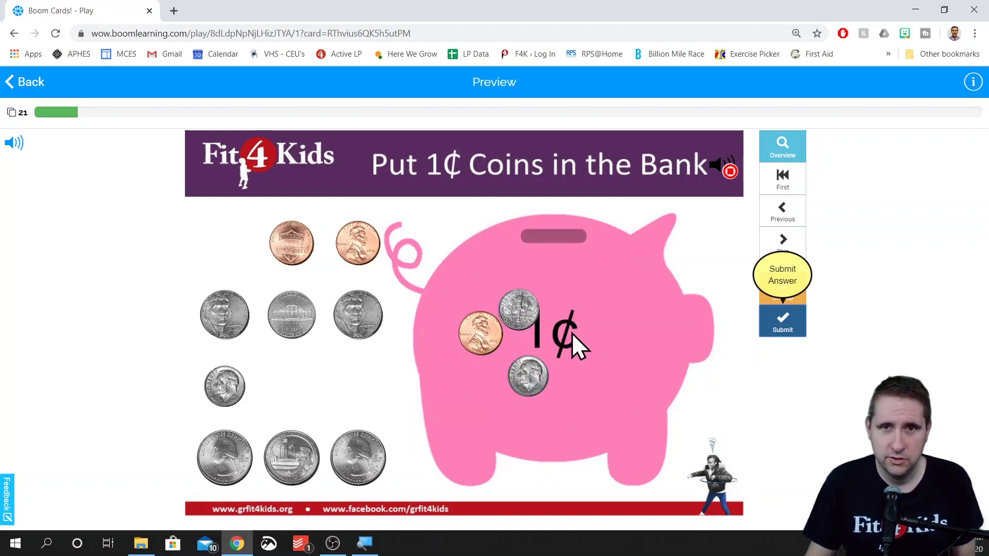
pyautogui.click(782, 327)
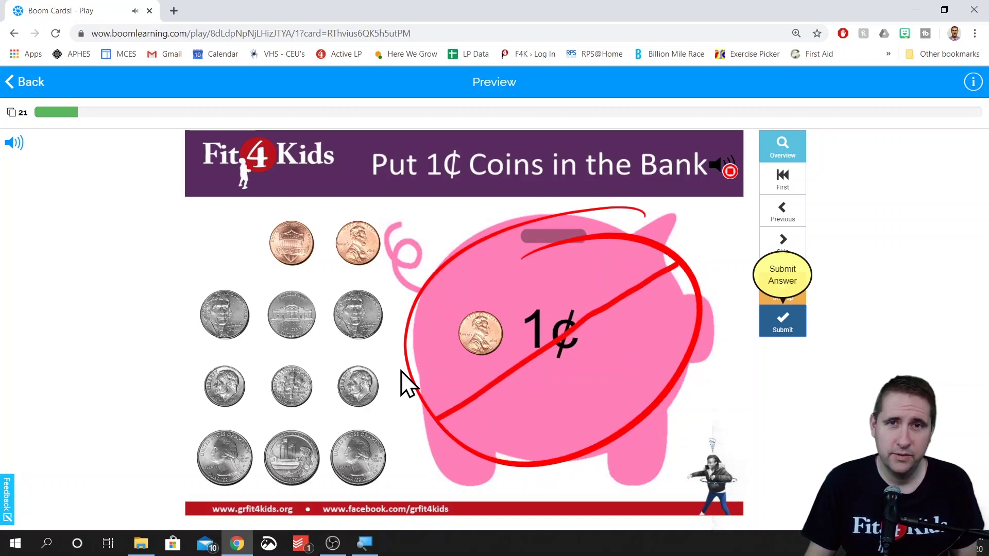
# Step: Move the other two pennies into the pig and submit the answer again
pyautogui.moveTo(292, 247); pyautogui.dragTo(572, 327)
pyautogui.moveTo(350, 257); pyautogui.dragTo(522, 253)
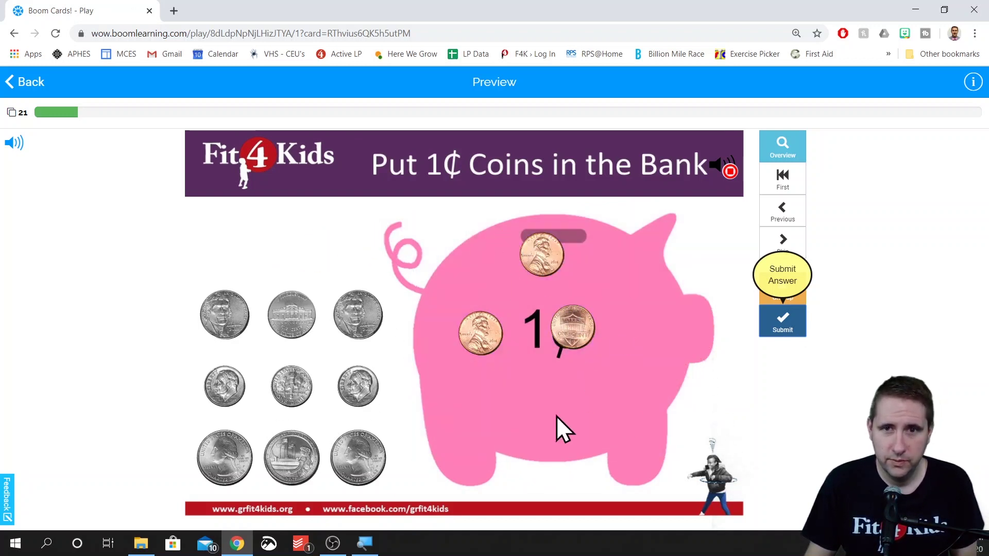
pyautogui.click(786, 316)
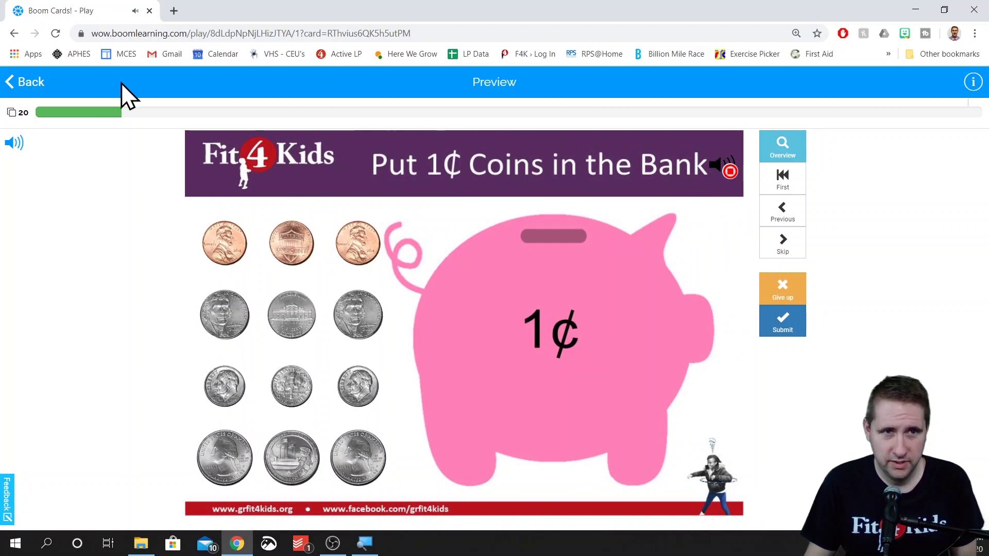
# Step: Leave the preview, open card 4 of the deck for editing, and show the drop zone settings over the pig
pyautogui.click(32, 83)
pyautogui.click(548, 314)
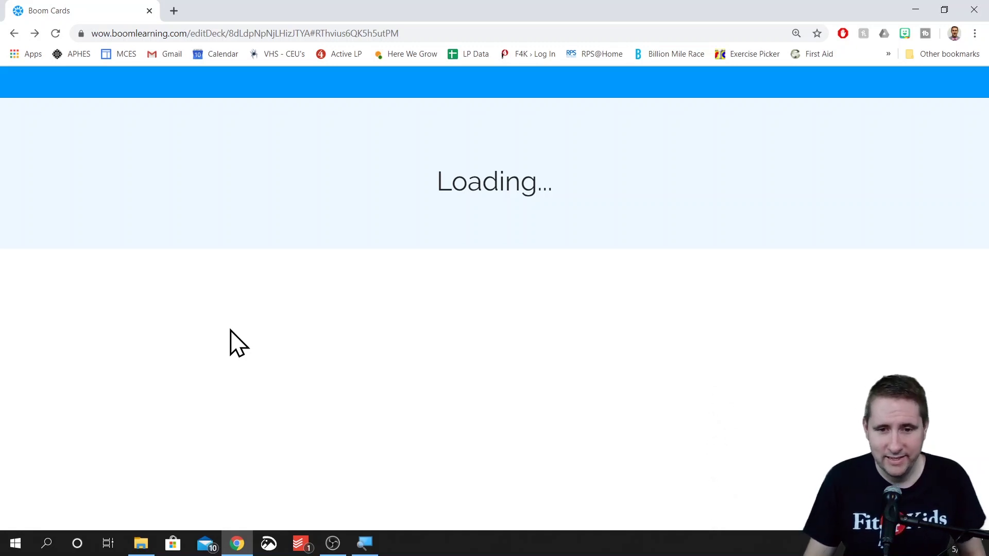
pyautogui.scroll(-2, 49, 373)
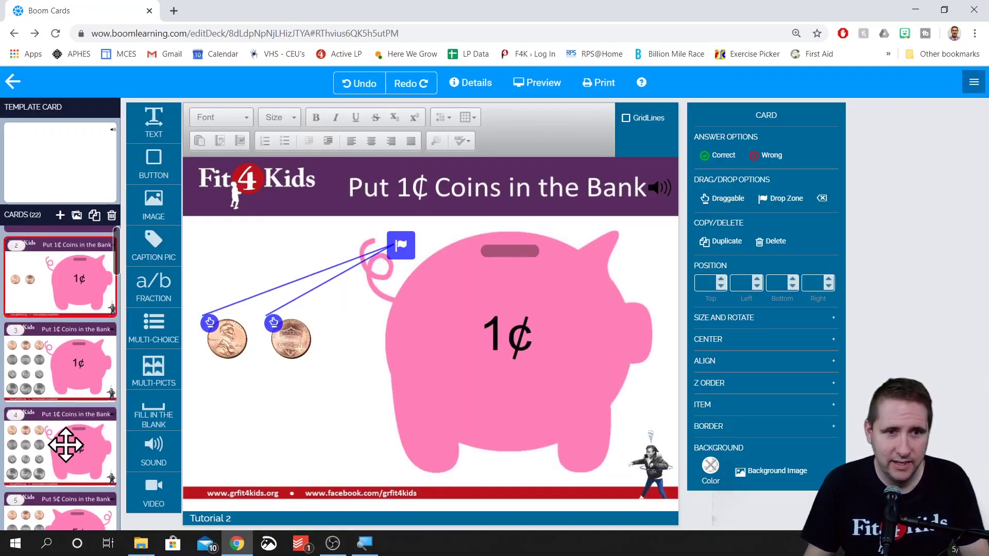
pyautogui.click(65, 446)
pyautogui.moveTo(309, 357); pyautogui.dragTo(229, 500)
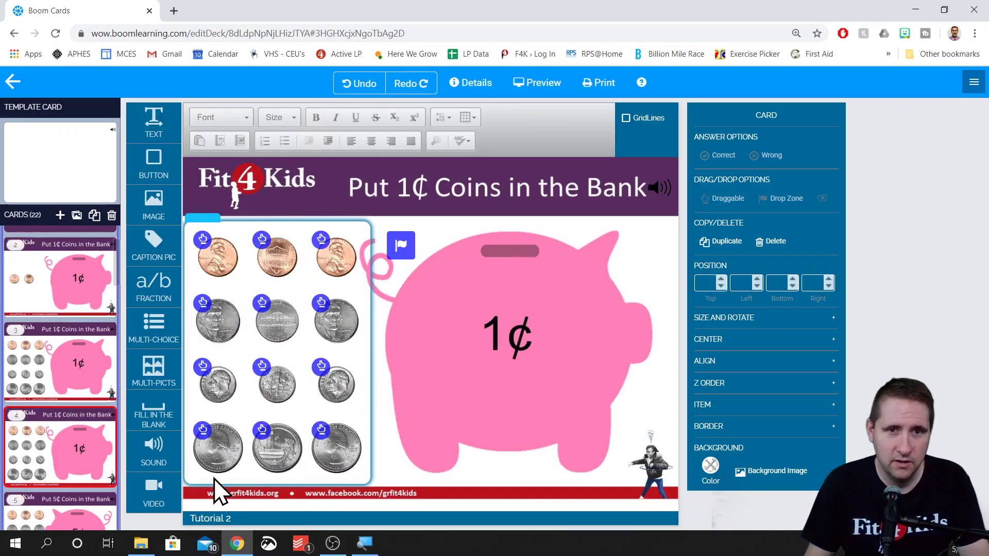
pyautogui.click(537, 307)
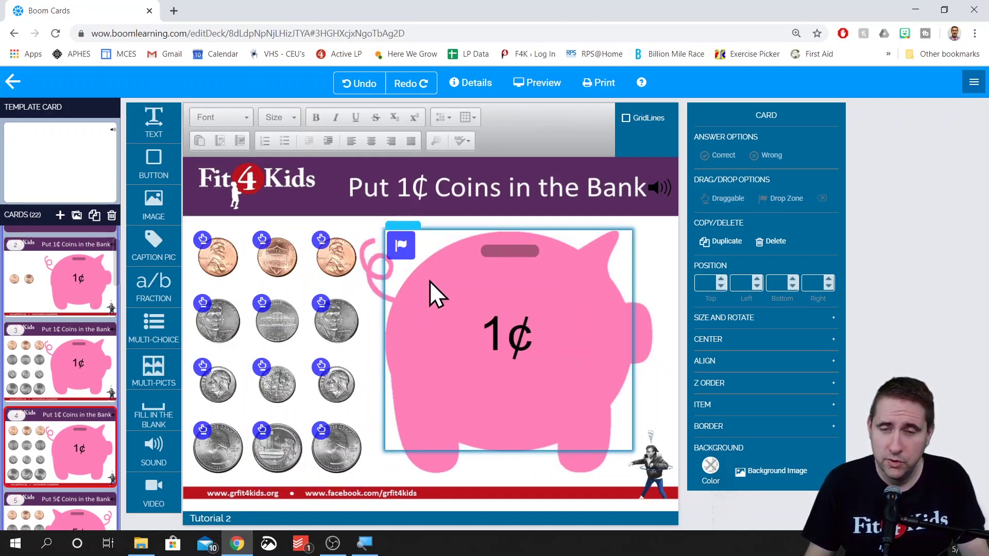
pyautogui.click(330, 252)
pyautogui.click(487, 286)
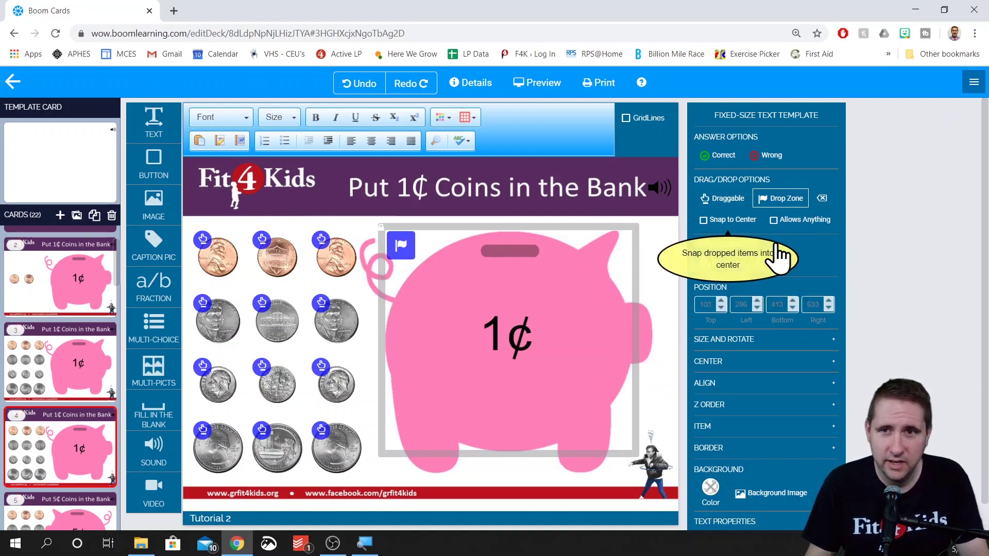
# Step: Link the rightmost penny in the first row to the pig's drop zone and show the zone's settings
pyautogui.click(319, 244)
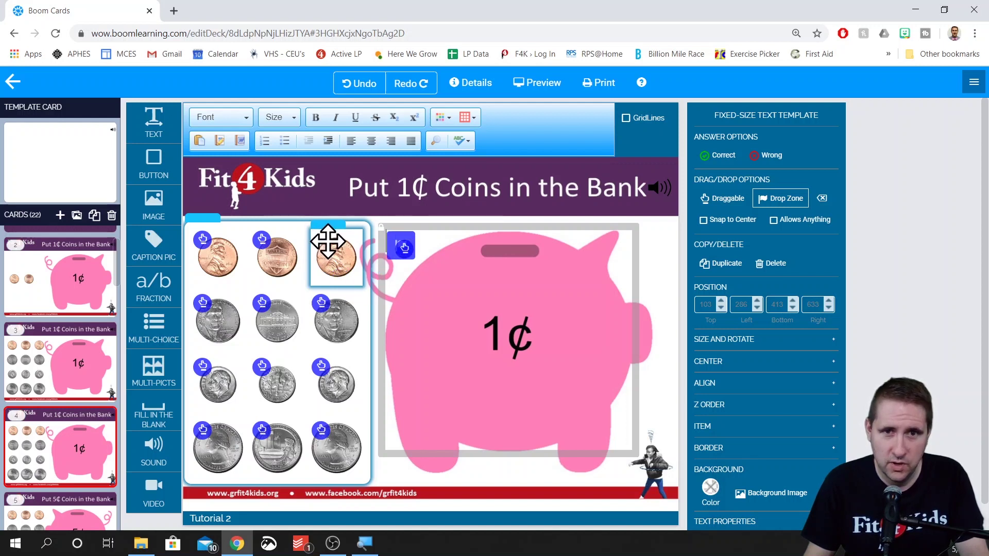
pyautogui.click(327, 241)
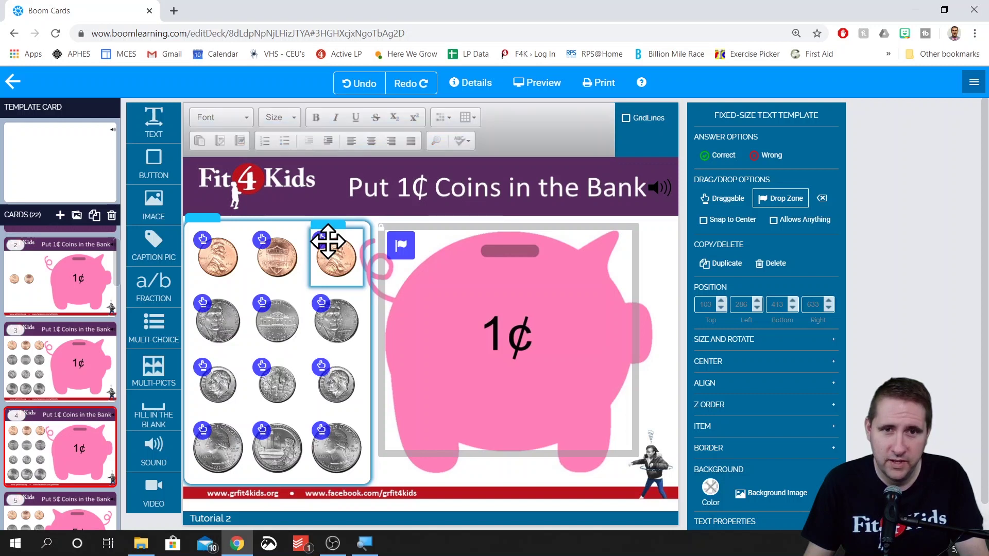
pyautogui.moveTo(321, 239); pyautogui.dragTo(516, 286)
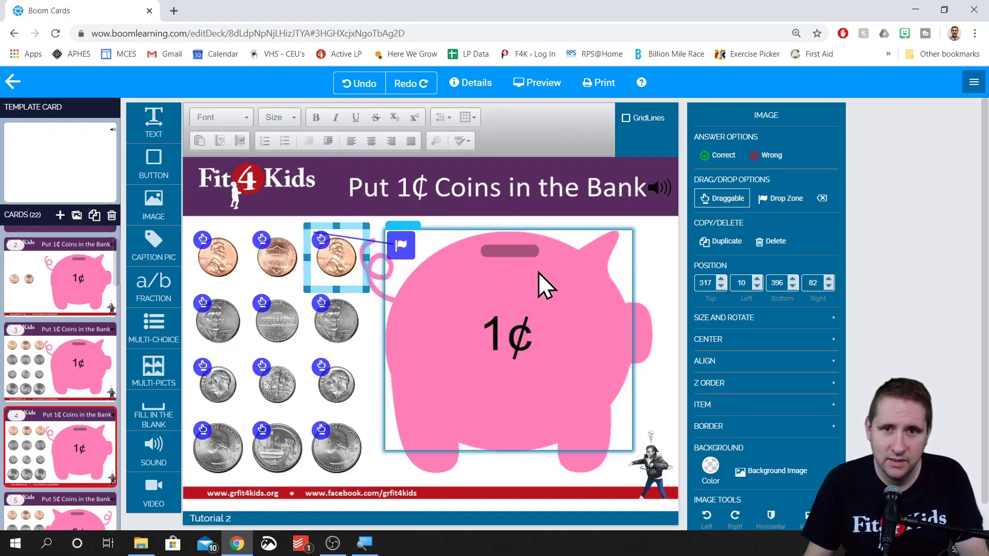
pyautogui.click(595, 269)
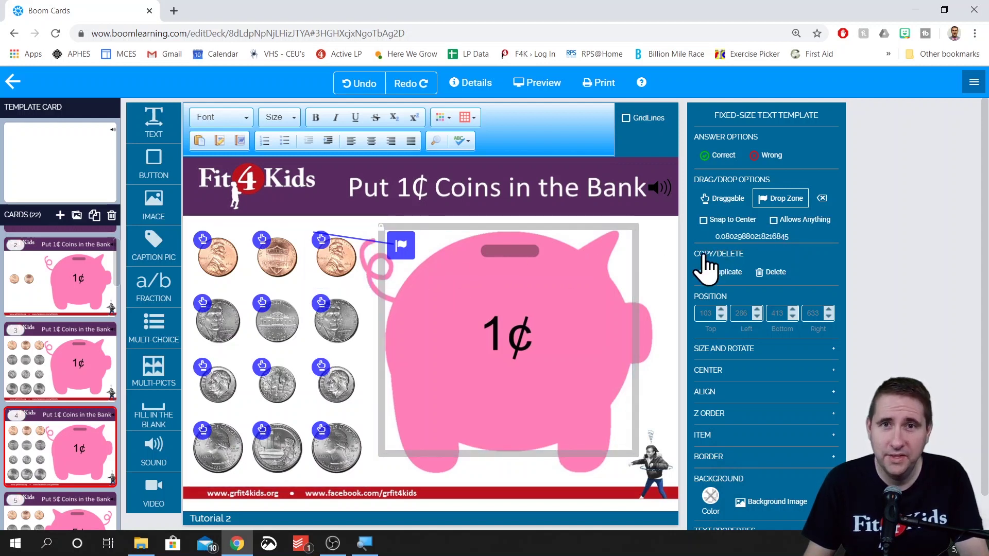
# Step: Link the middle and leftmost pennies in the first row to the pig's drop zone
pyautogui.click(276, 244)
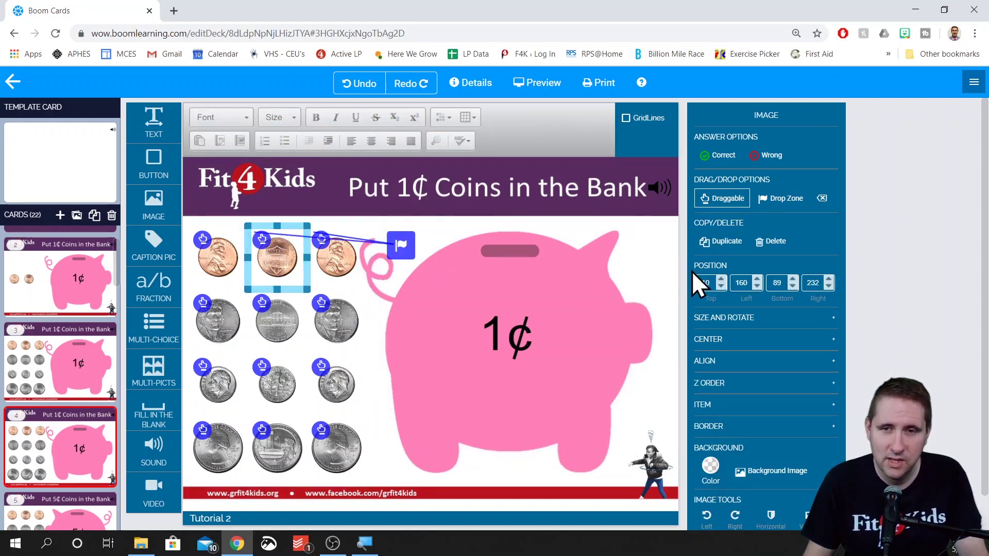
pyautogui.click(575, 307)
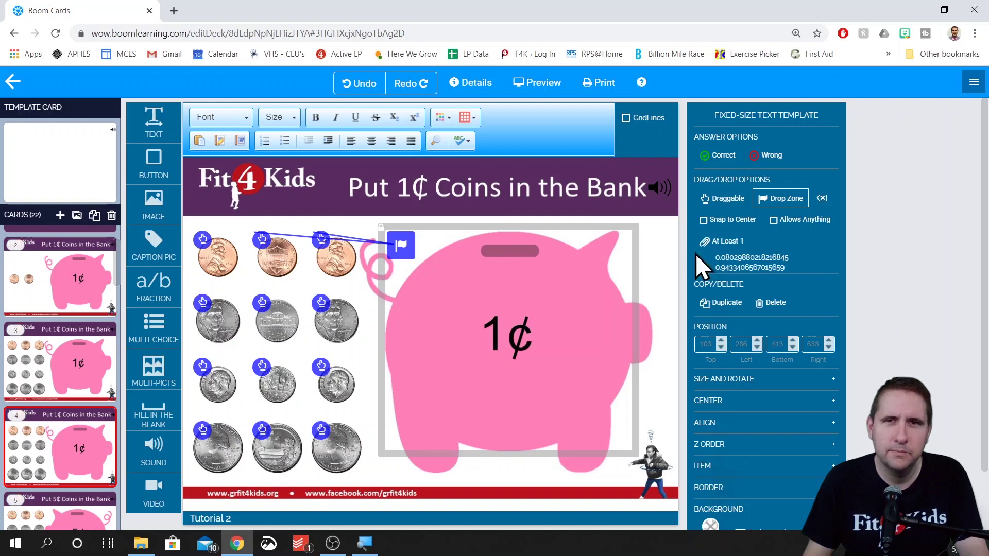
pyautogui.click(225, 239)
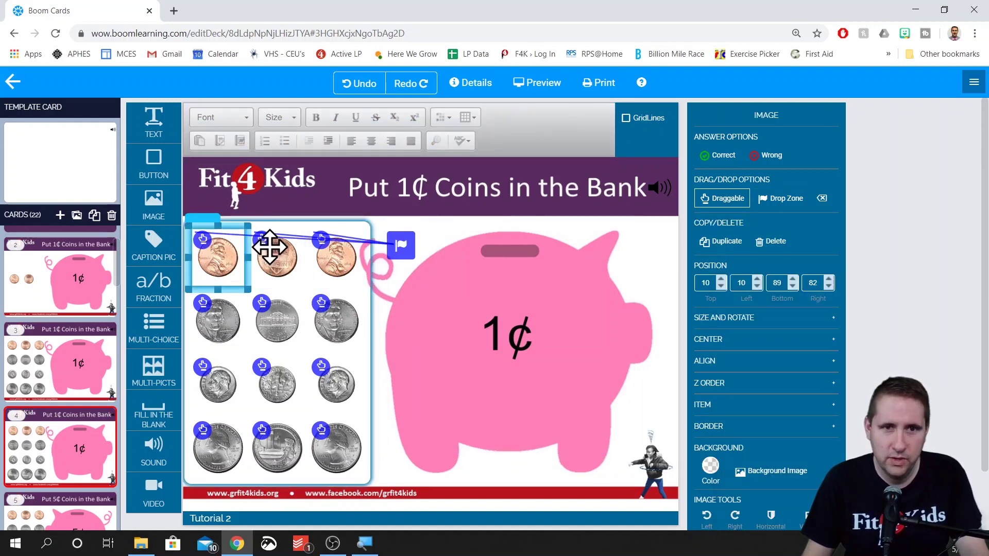
# Step: Set the pig drop zone on the 1¢ card to require exactly 3 of its linked coins
pyautogui.click(572, 304)
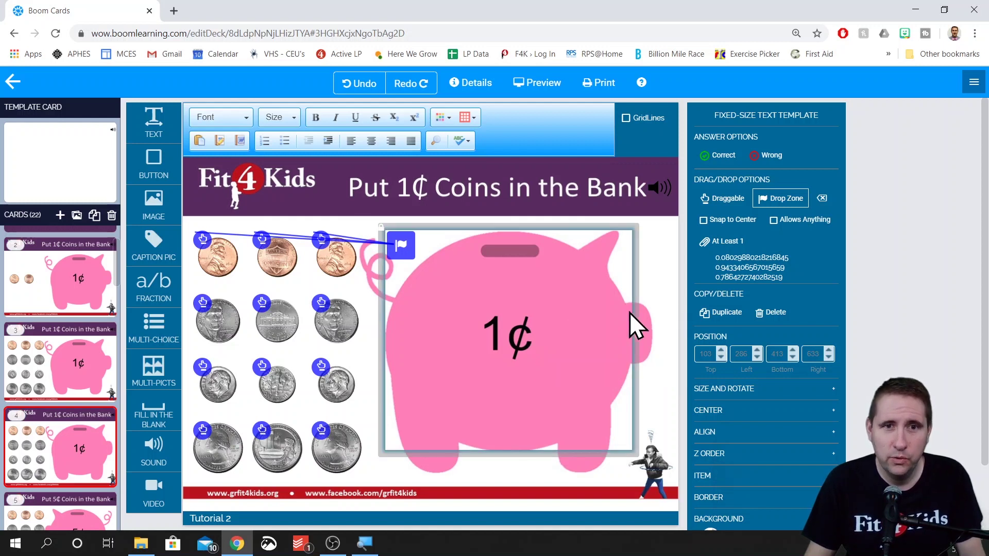
pyautogui.click(704, 246)
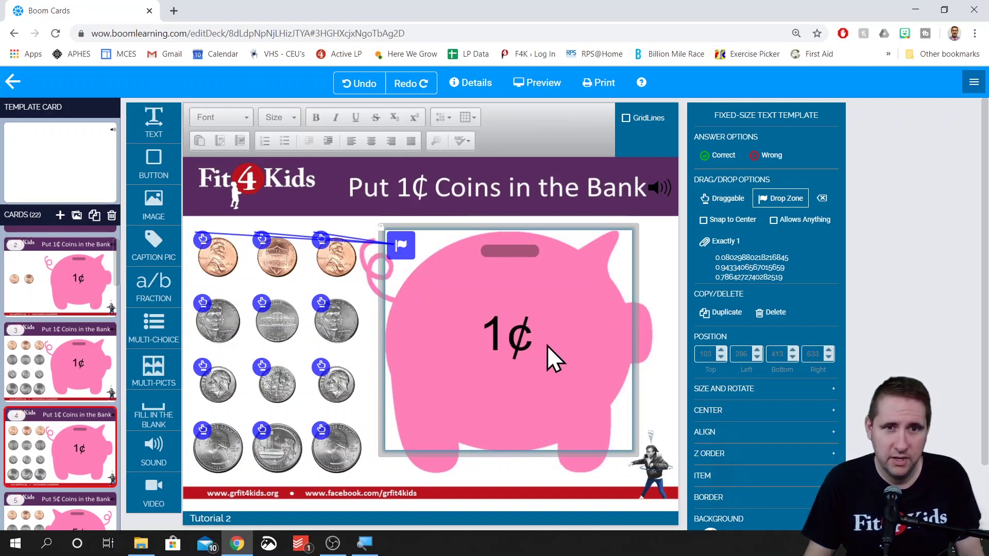
pyautogui.click(704, 240)
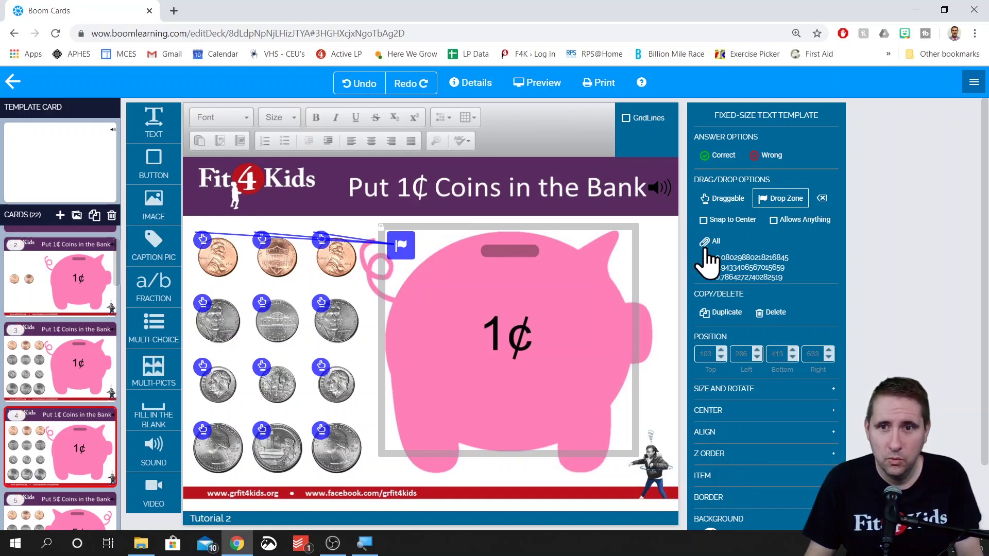
pyautogui.click(701, 244)
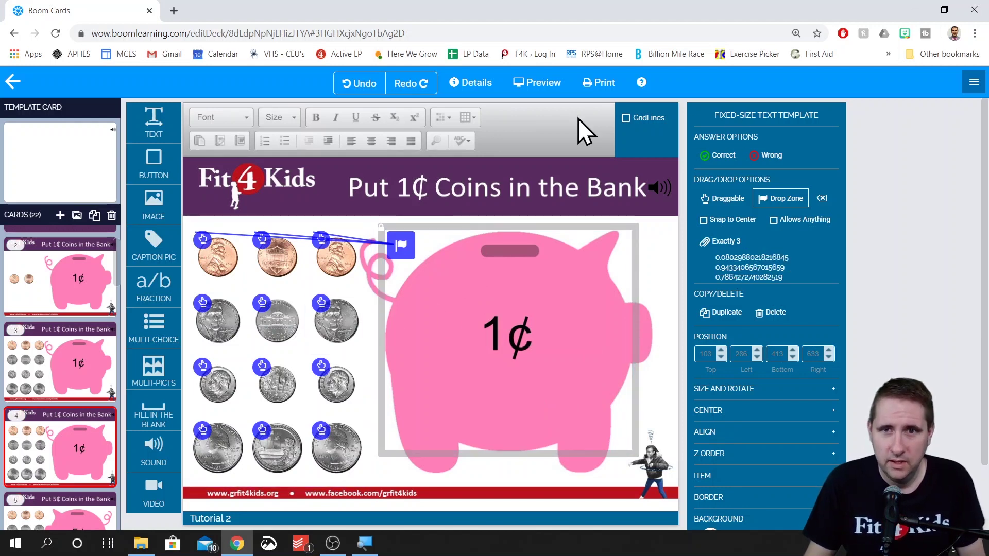
# Step: Preview the 1¢ card, stop its audio, and submit an answer with only the leftmost penny in the pig
pyautogui.click(545, 83)
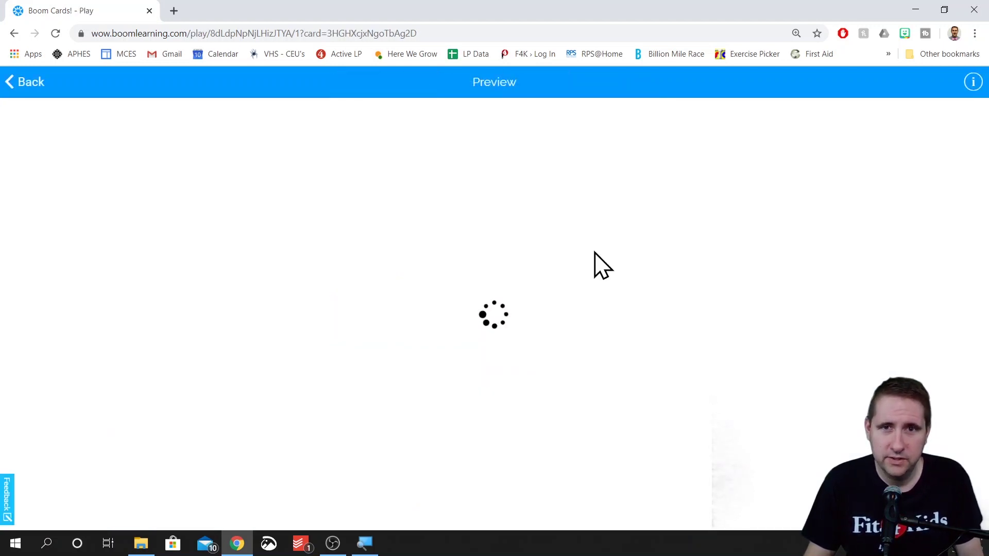
pyautogui.click(721, 165)
pyautogui.moveTo(222, 246); pyautogui.dragTo(470, 356)
pyautogui.click(788, 325)
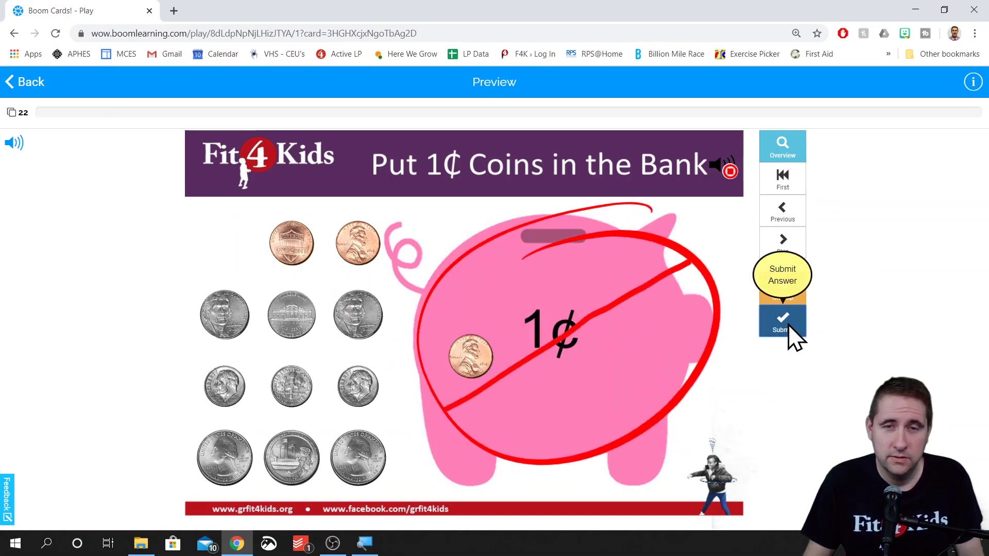
# Step: Add the two remaining pennies to the pig in the preview and resubmit the answer
pyautogui.moveTo(287, 254); pyautogui.dragTo(480, 288)
pyautogui.moveTo(368, 247); pyautogui.dragTo(592, 275)
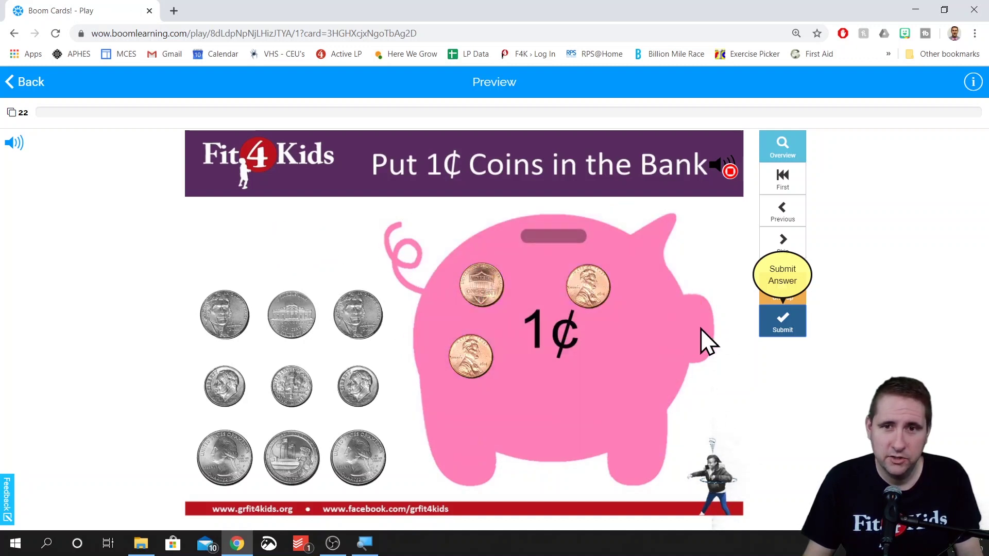
pyautogui.click(777, 327)
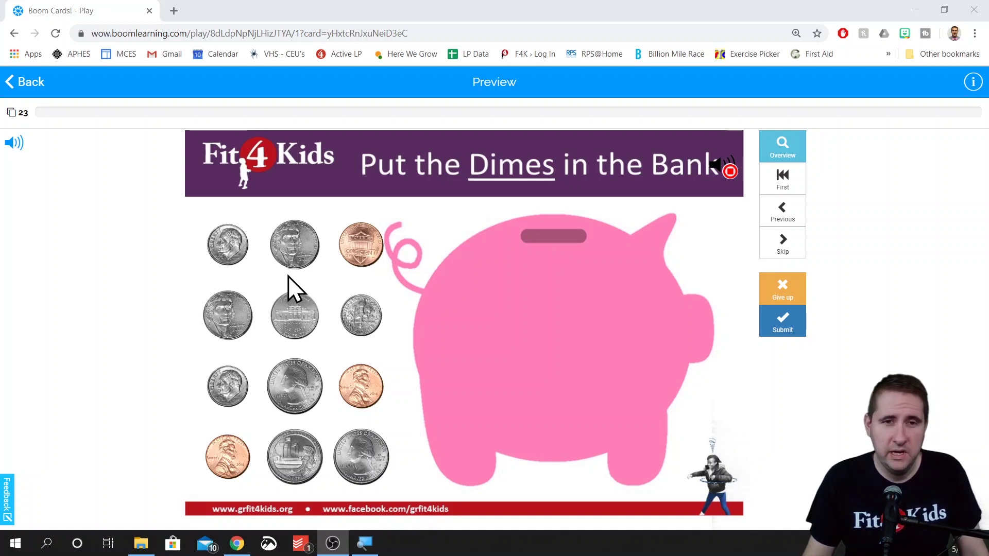
# Step: In the Dimes card preview, move the first row's dime, nickel and penny into the pig and submit the answer
pyautogui.moveTo(233, 253); pyautogui.dragTo(526, 336)
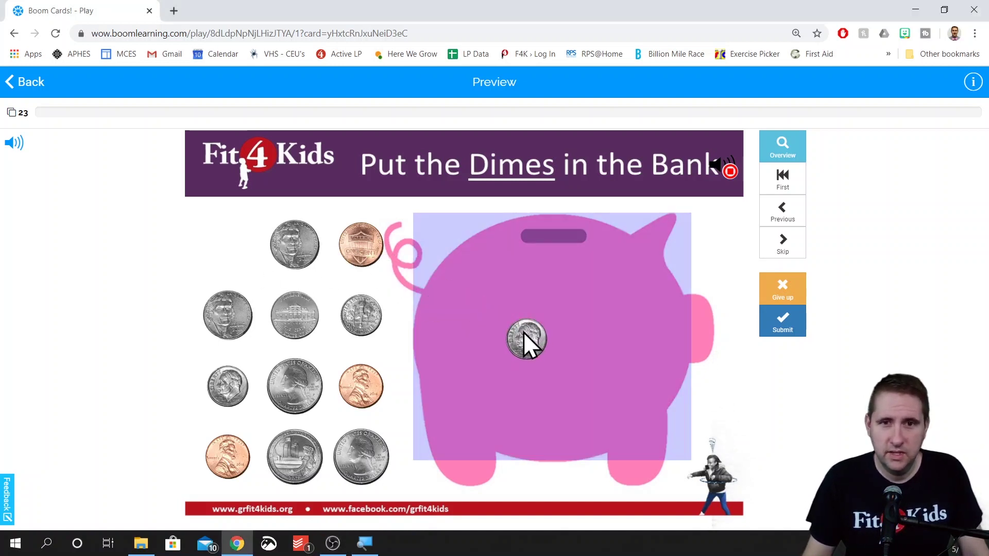
pyautogui.moveTo(297, 243); pyautogui.dragTo(548, 273)
pyautogui.moveTo(371, 256); pyautogui.dragTo(596, 357)
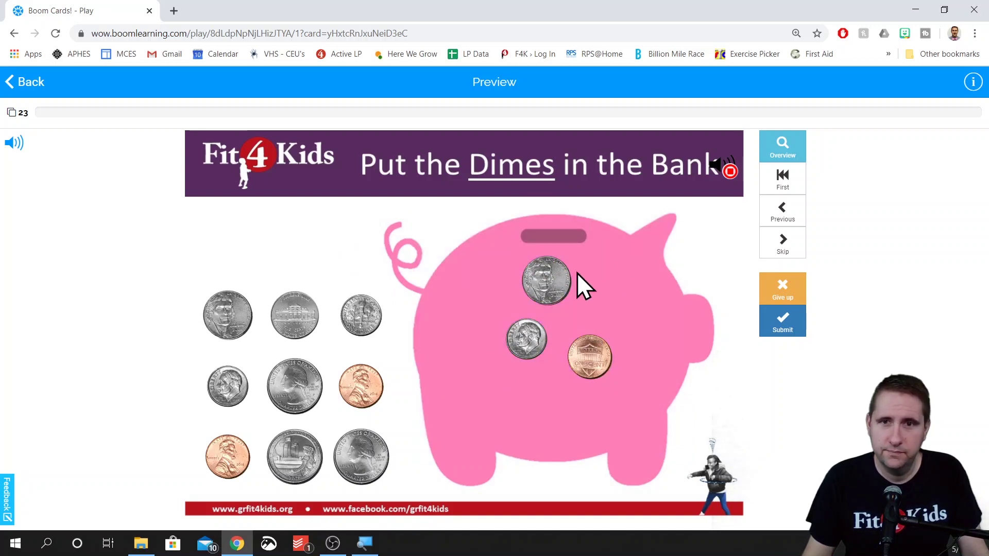
pyautogui.click(782, 335)
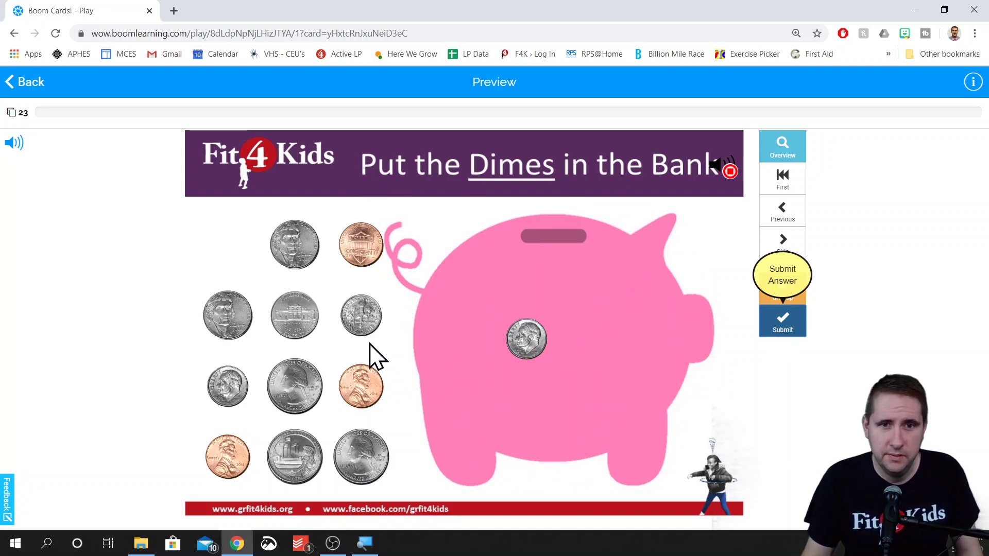
# Step: Submit the Dimes card with a second dime added to the pig, and again with the third dime added
pyautogui.moveTo(362, 315); pyautogui.dragTo(555, 289)
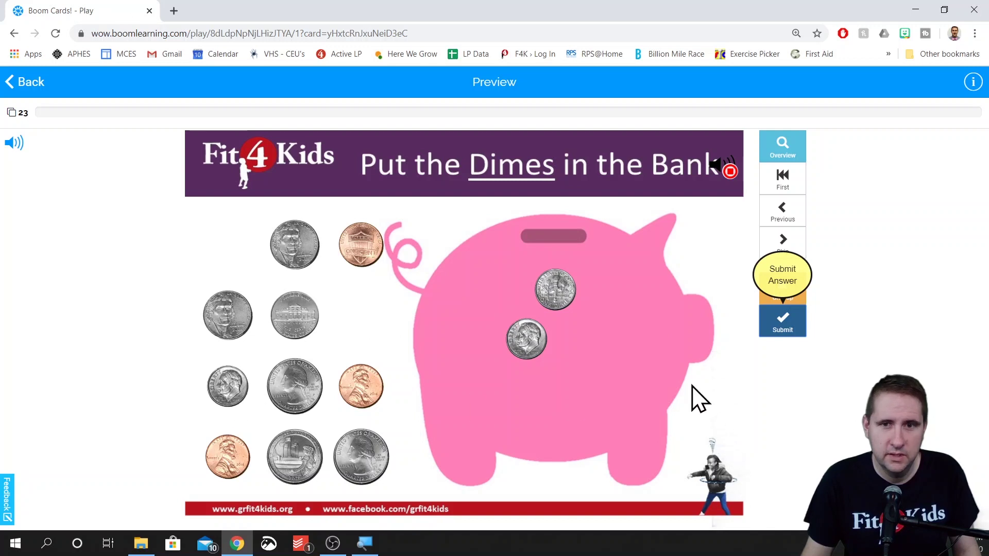
pyautogui.click(770, 322)
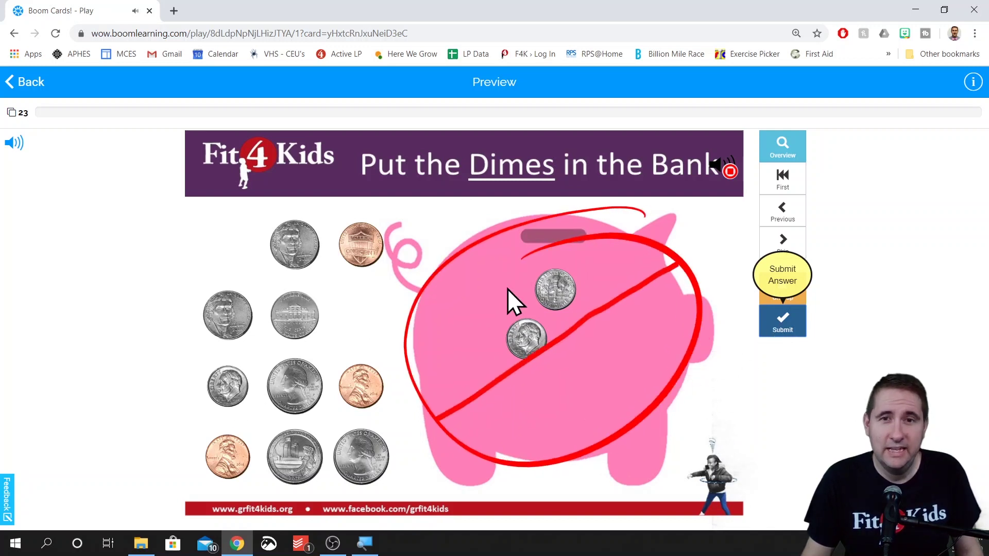
pyautogui.moveTo(236, 394); pyautogui.dragTo(592, 369)
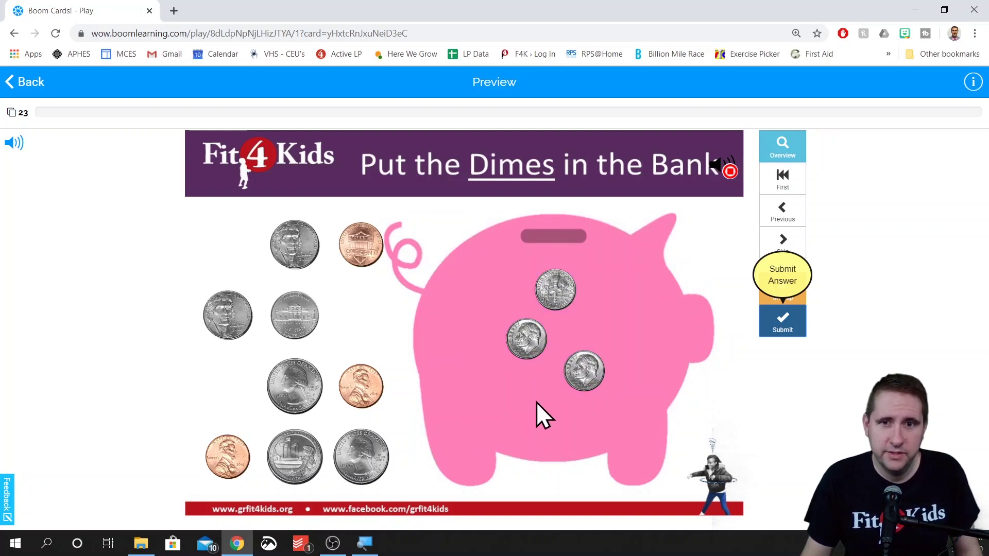
pyautogui.click(782, 330)
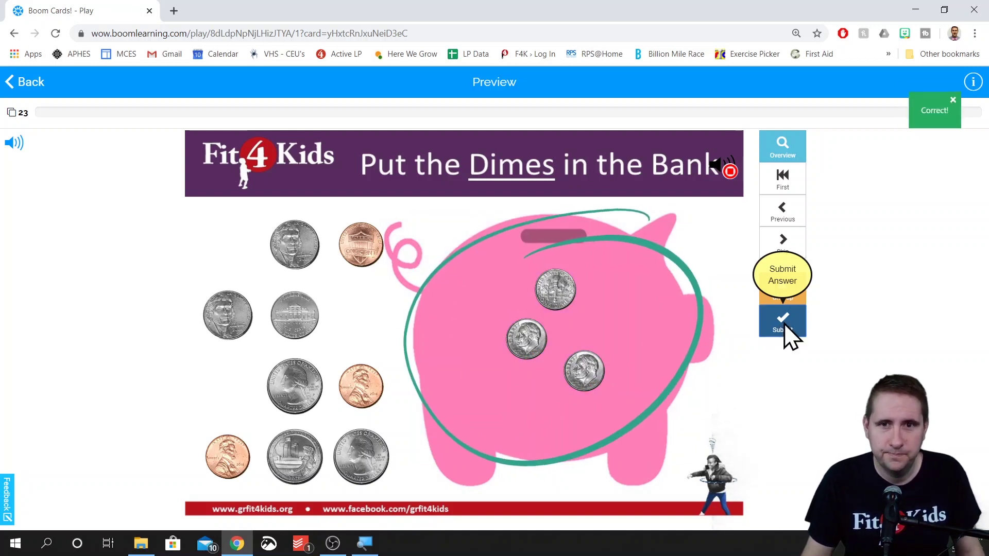
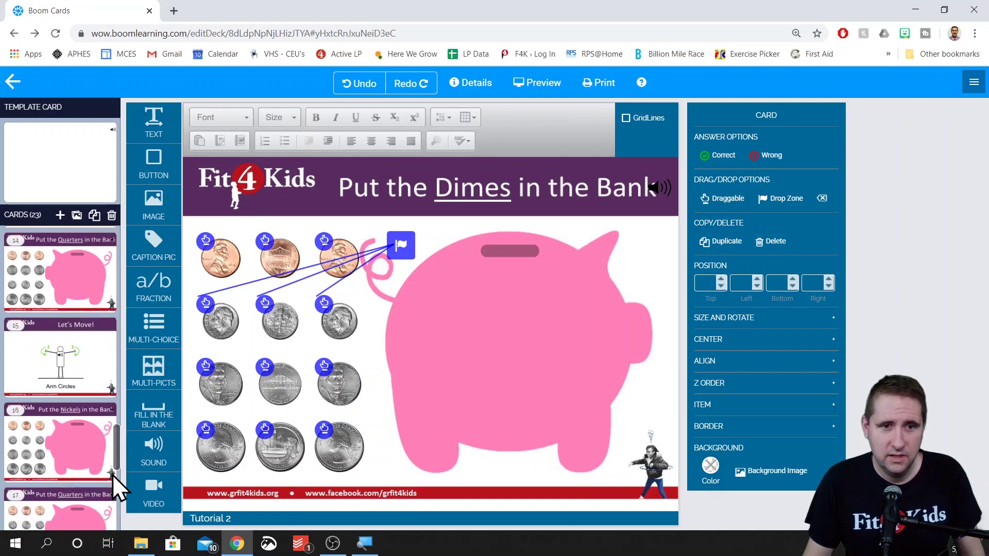
# Step: Show the settings of the pig's drop zone on card 20, followed by the coin container's grid and Randomize properties
pyautogui.scroll(4, 106, 486)
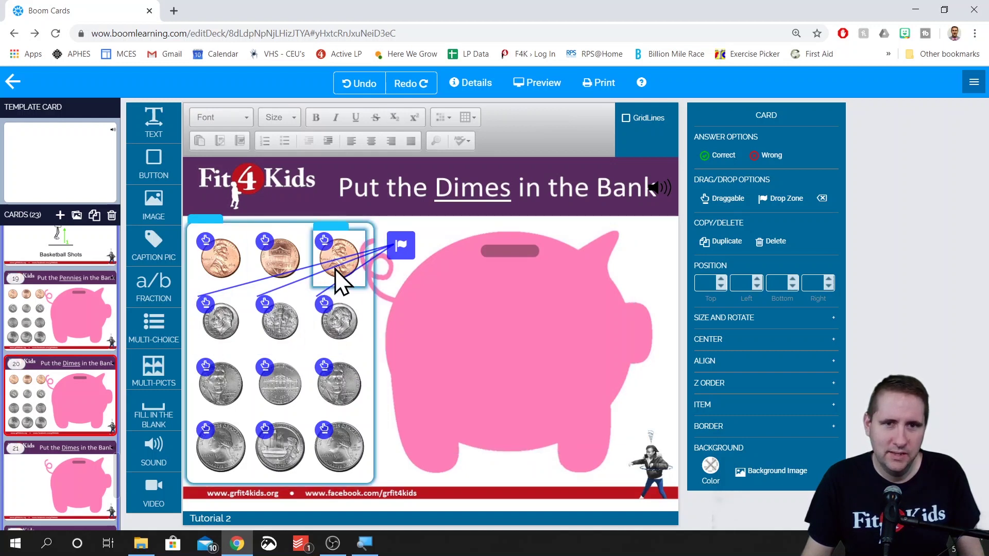
pyautogui.click(513, 319)
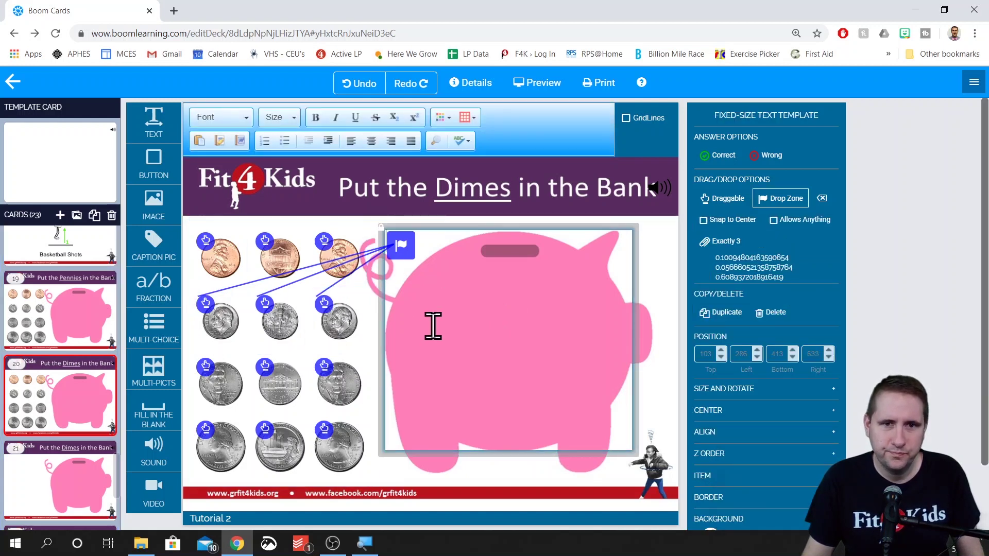
pyautogui.click(370, 340)
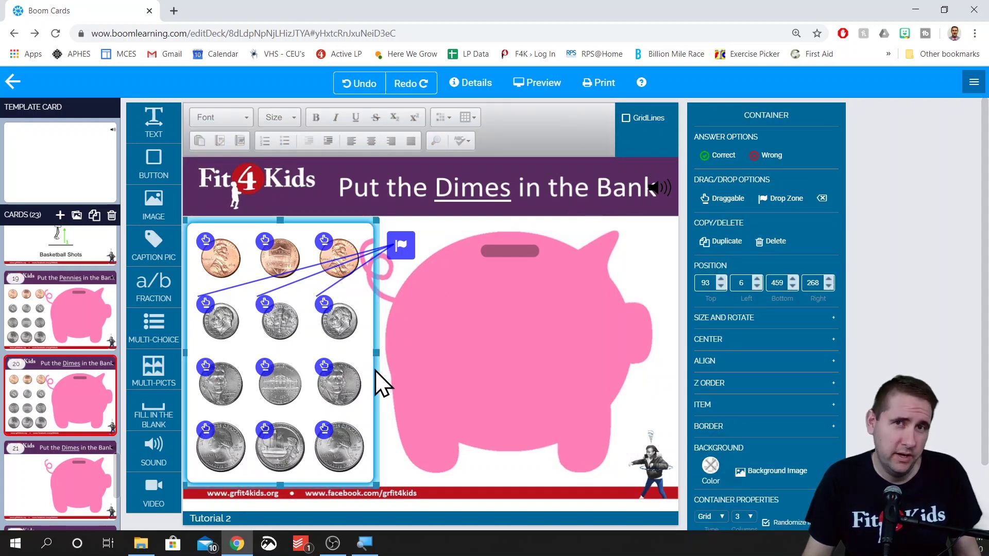
pyautogui.scroll(-1, 834, 356)
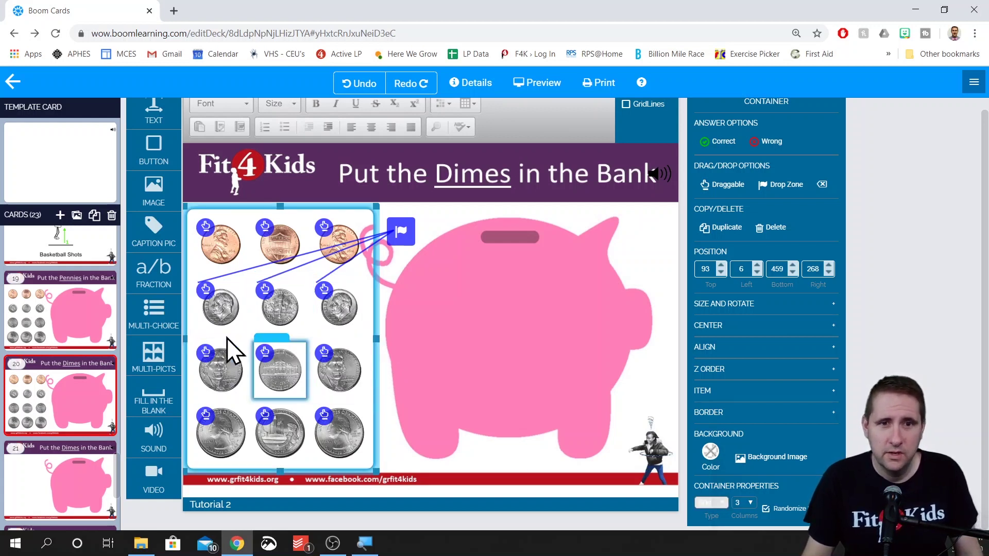
# Step: Preview the Dimes card again, stop its audio, move all three dimes into the pig and submit the answer
pyautogui.click(535, 82)
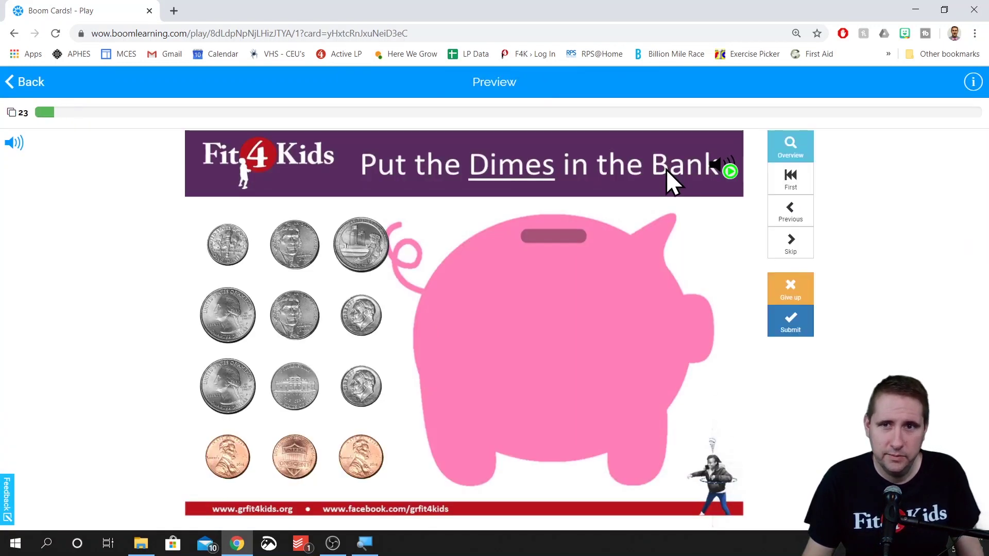
pyautogui.click(727, 168)
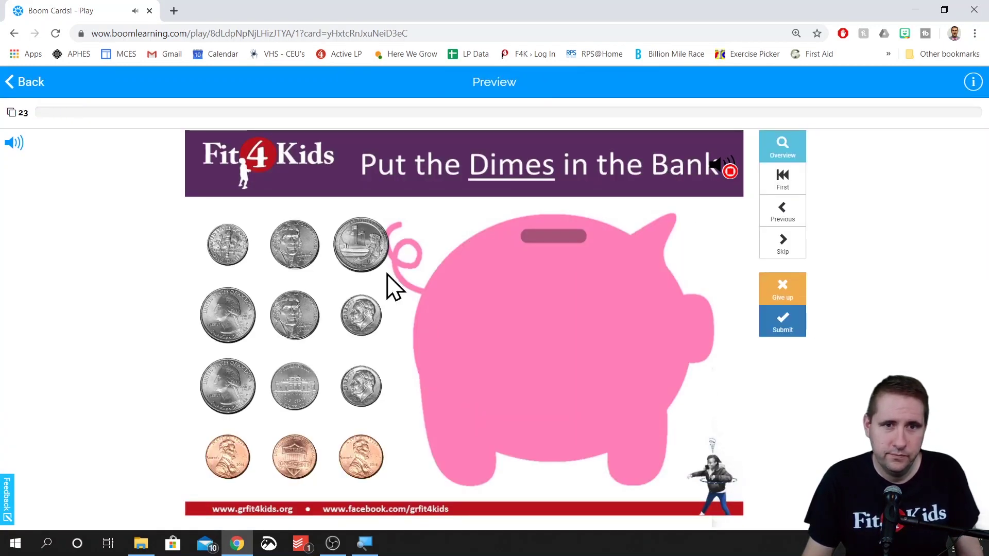
pyautogui.moveTo(223, 246); pyautogui.dragTo(474, 252)
pyautogui.moveTo(360, 314); pyautogui.dragTo(545, 314)
pyautogui.moveTo(360, 386); pyautogui.dragTo(494, 401)
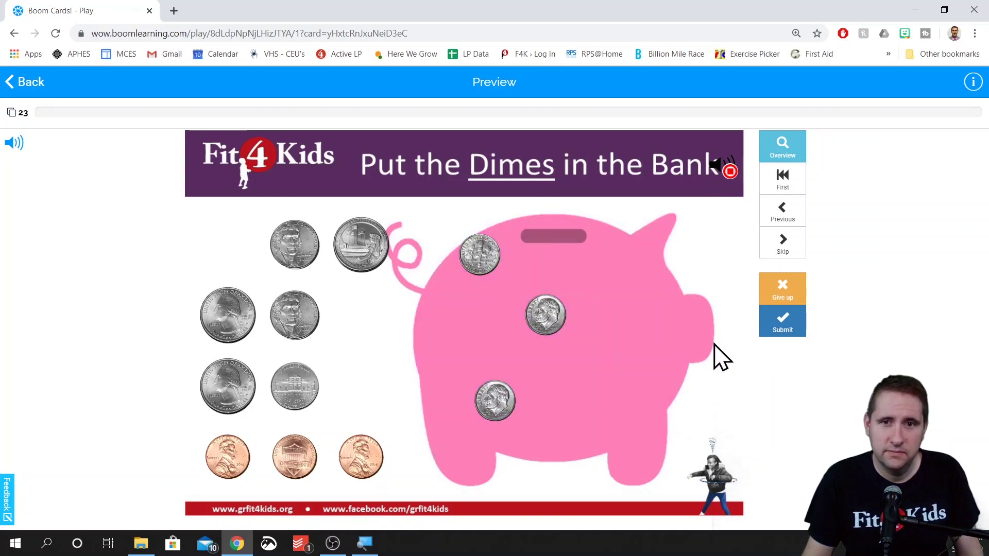
pyautogui.click(781, 320)
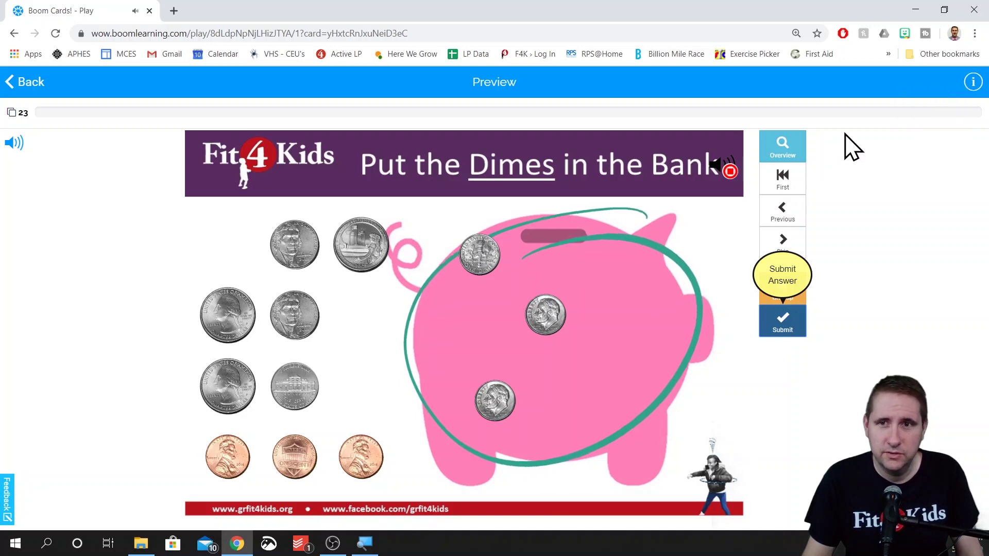